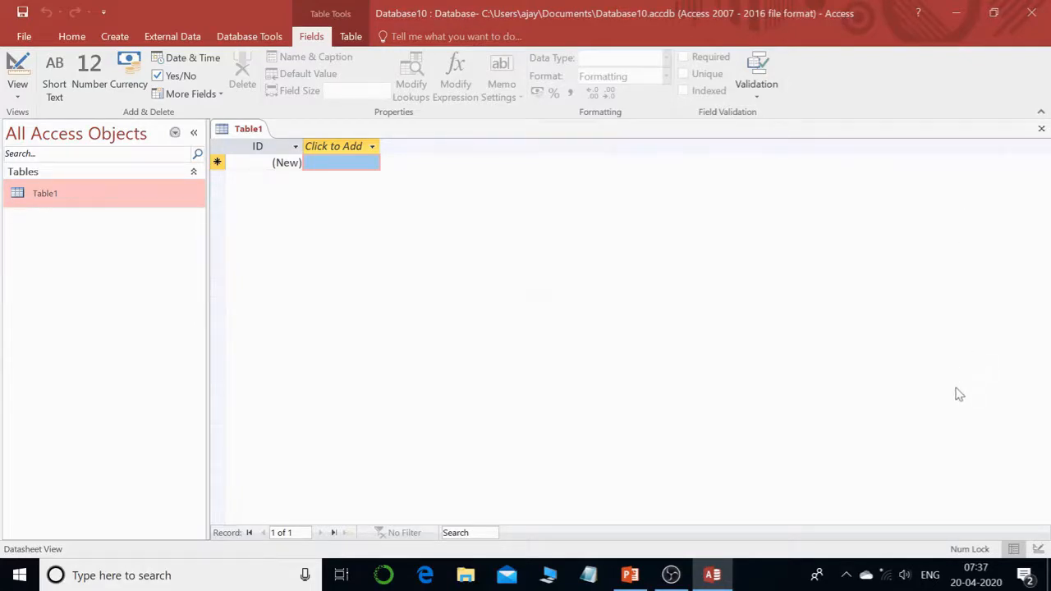
Open Table1 in Design View and save the table under the name Student.
{"action": "left_click", "coordinate": [55, 195]}
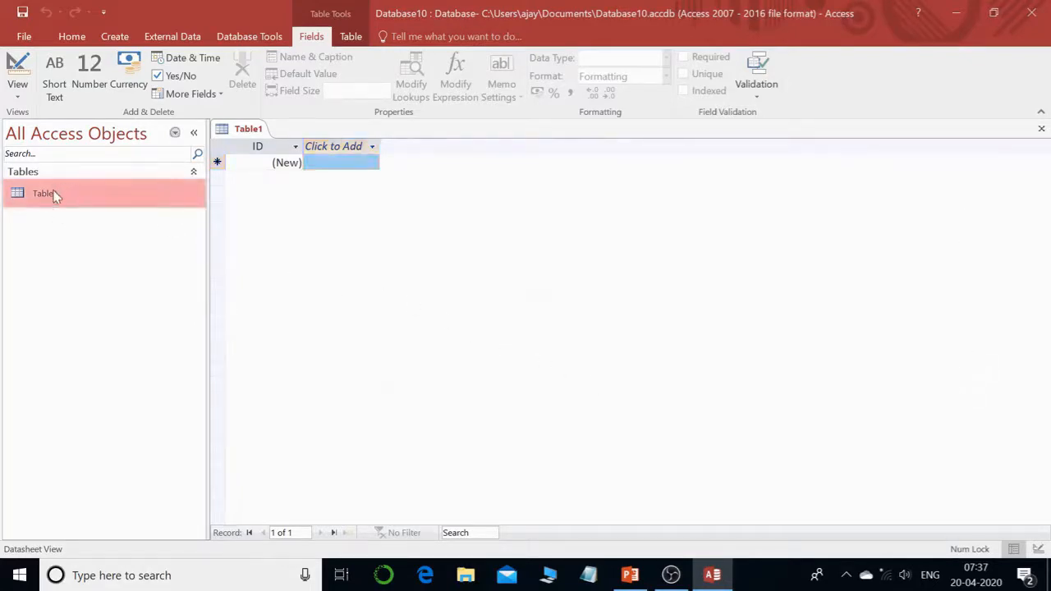
{"action": "right_click", "coordinate": [55, 196]}
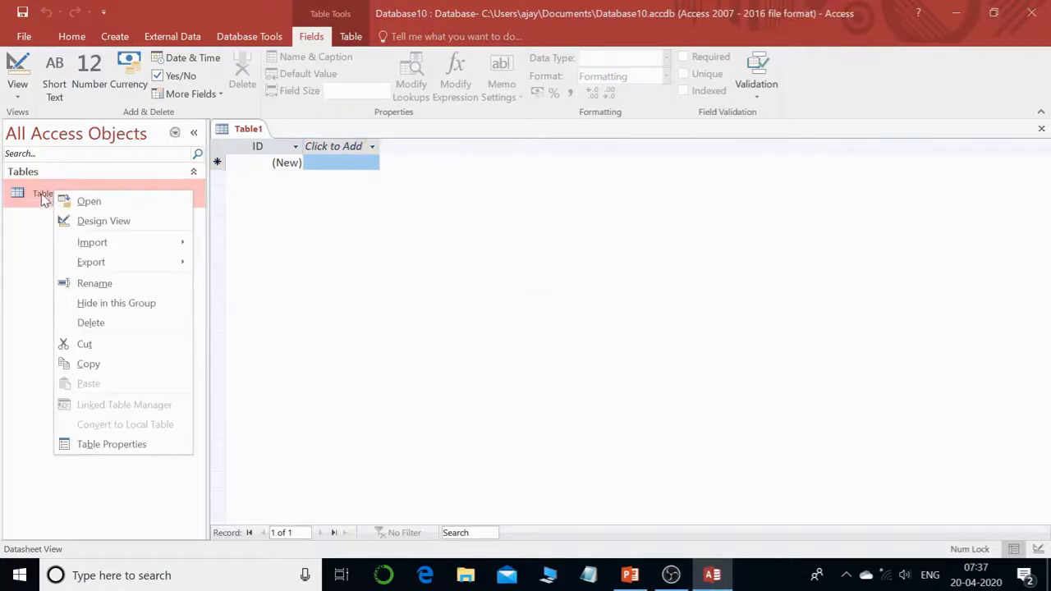
{"action": "left_click", "coordinate": [116, 228]}
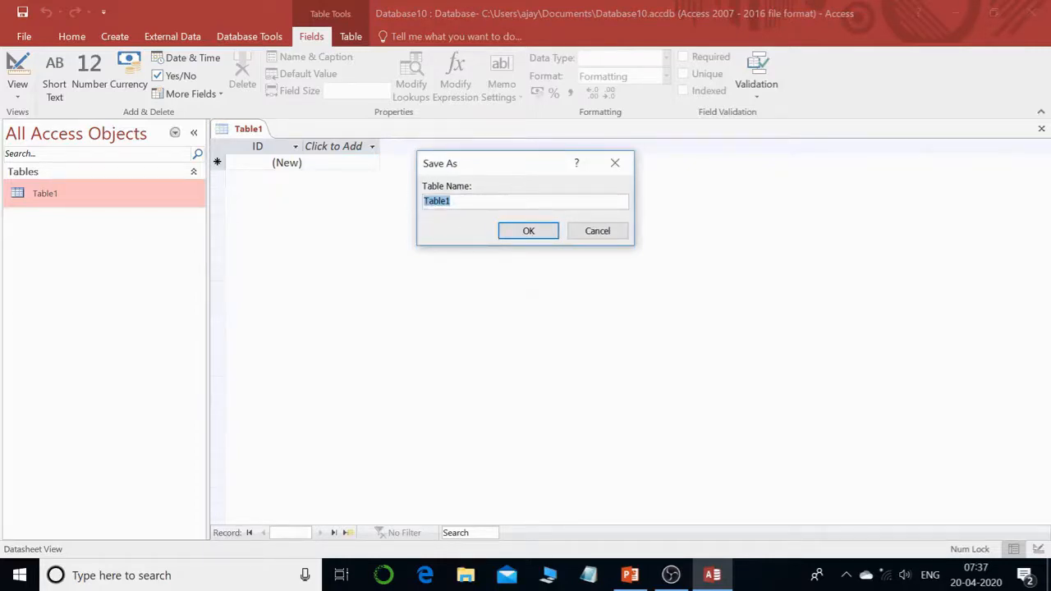
{"action": "type", "text": "Student"}
{"action": "left_click", "coordinate": [542, 234]}
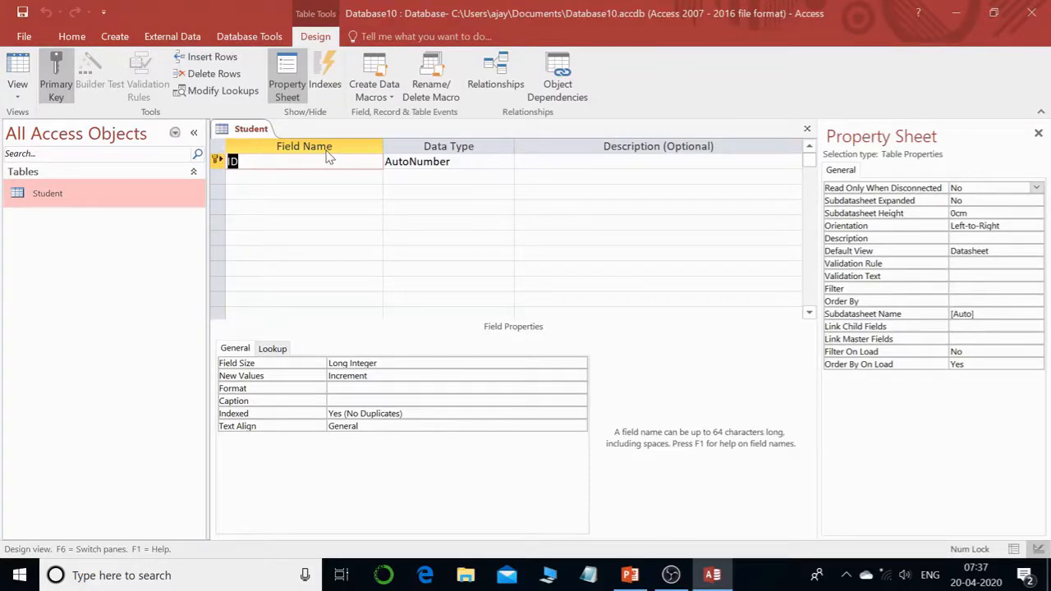
Review the data types available for the ID field.
{"action": "left_click", "coordinate": [243, 162]}
{"action": "left_click", "coordinate": [506, 161]}
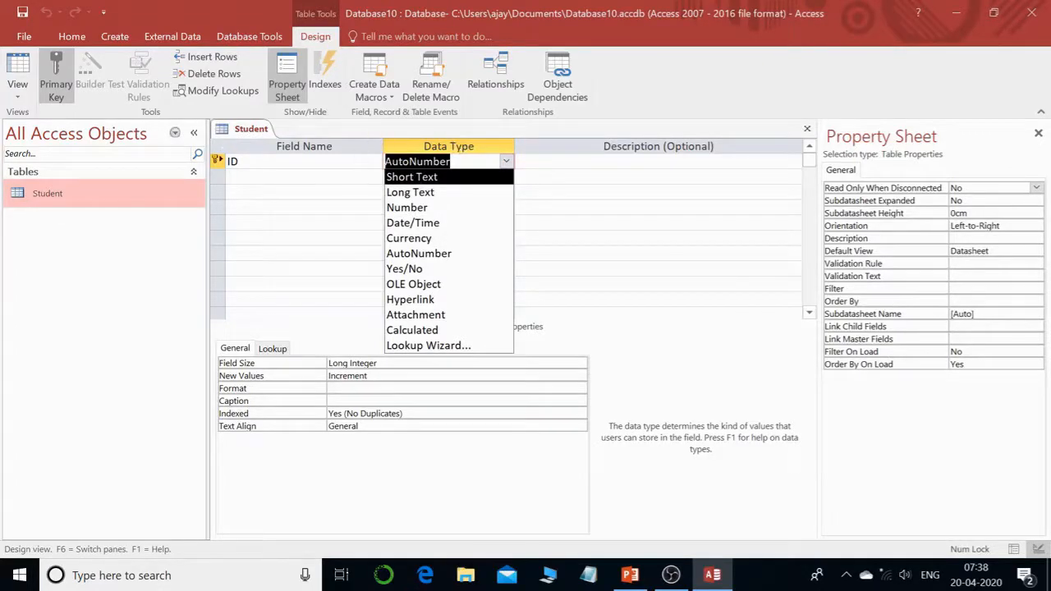
{"action": "left_click", "coordinate": [460, 162]}
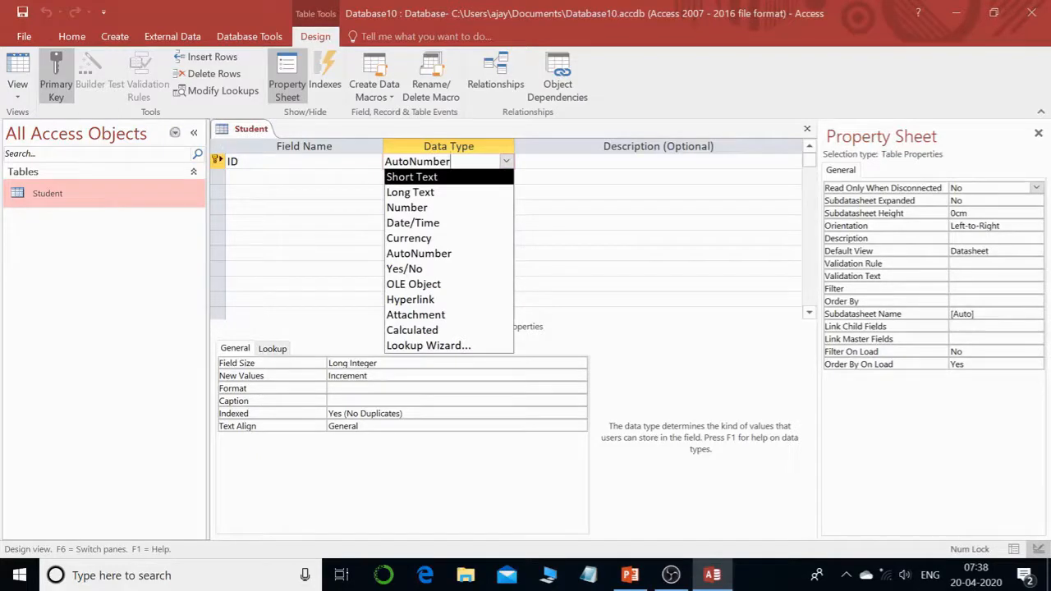
Add a StudentName field below ID with the Short Text data type.
{"action": "left_click", "coordinate": [304, 177]}
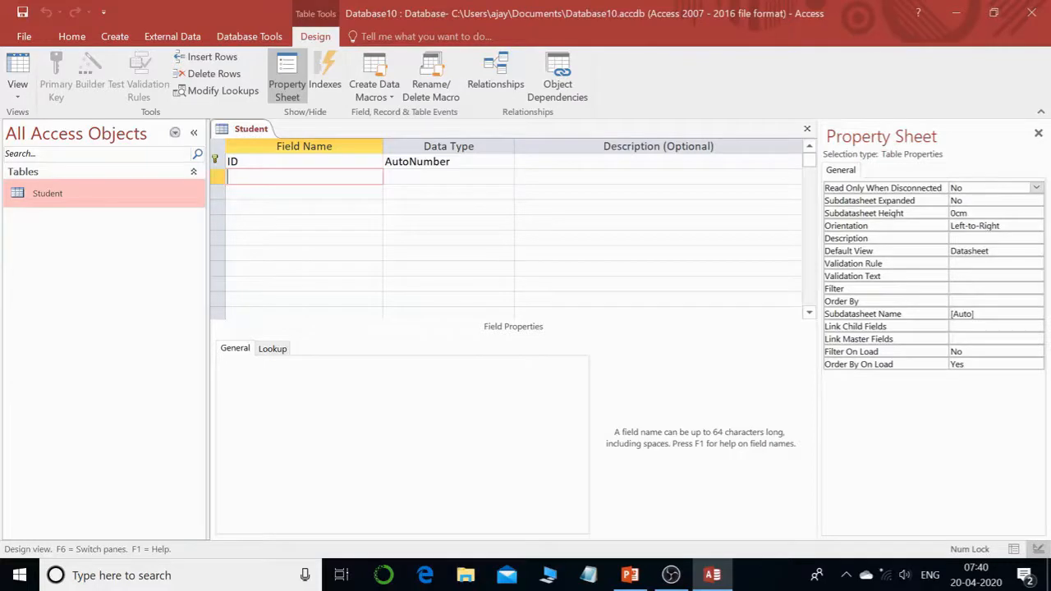
{"action": "type", "text": "StudentName"}
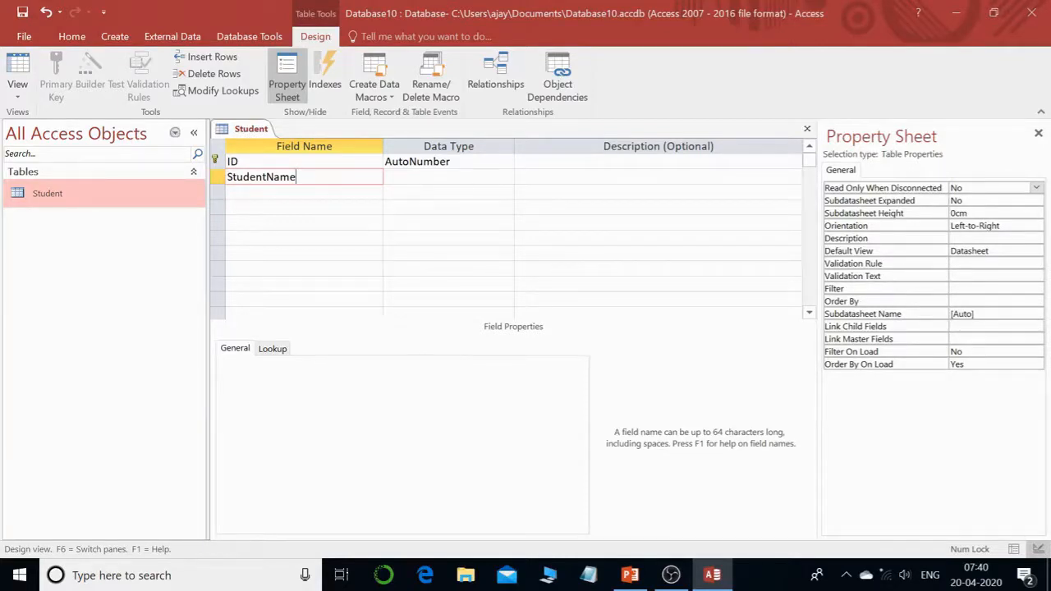
{"action": "key", "text": "shift+Home"}
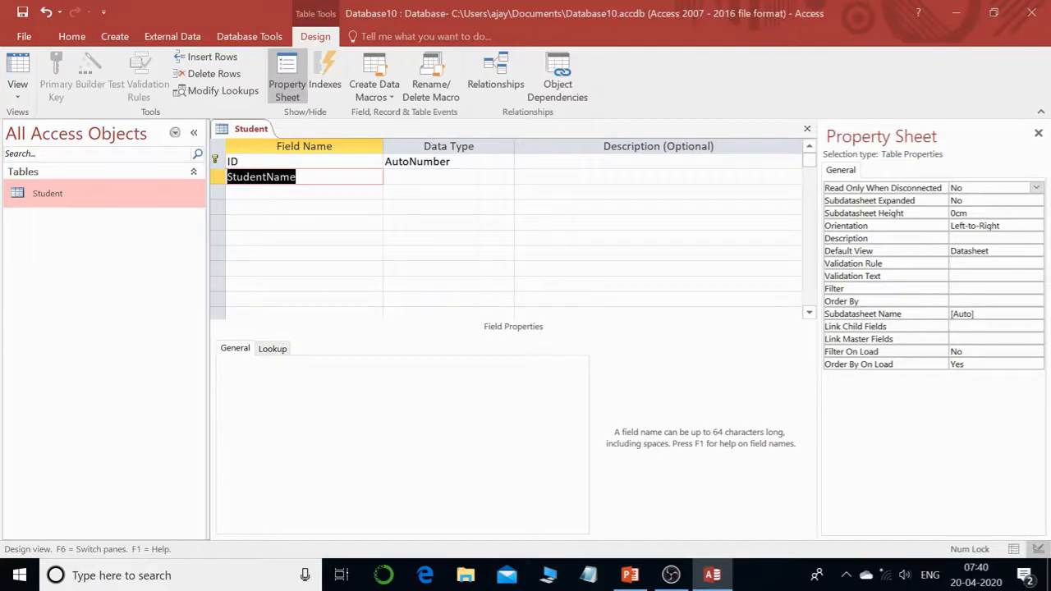
{"action": "key", "text": "Right"}
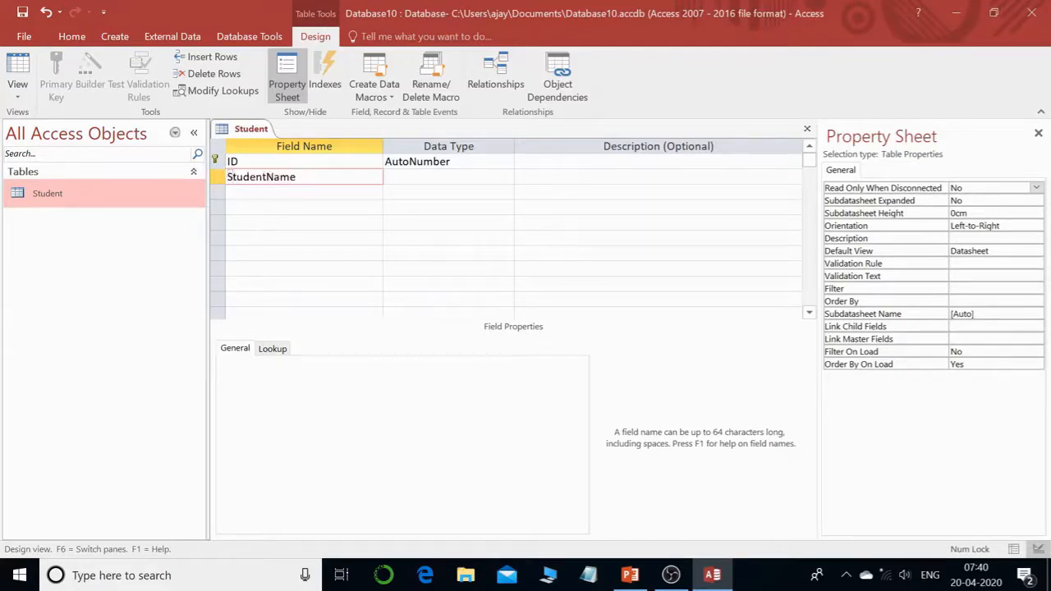
{"action": "left_click", "coordinate": [273, 177]}
{"action": "key", "text": "Tab"}
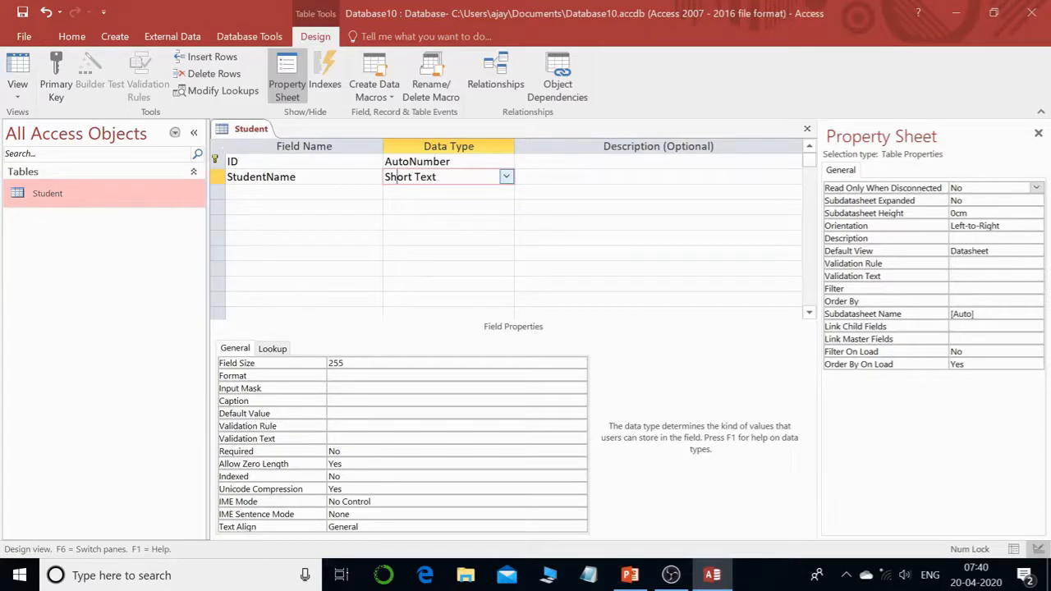
{"action": "left_click", "coordinate": [506, 178]}
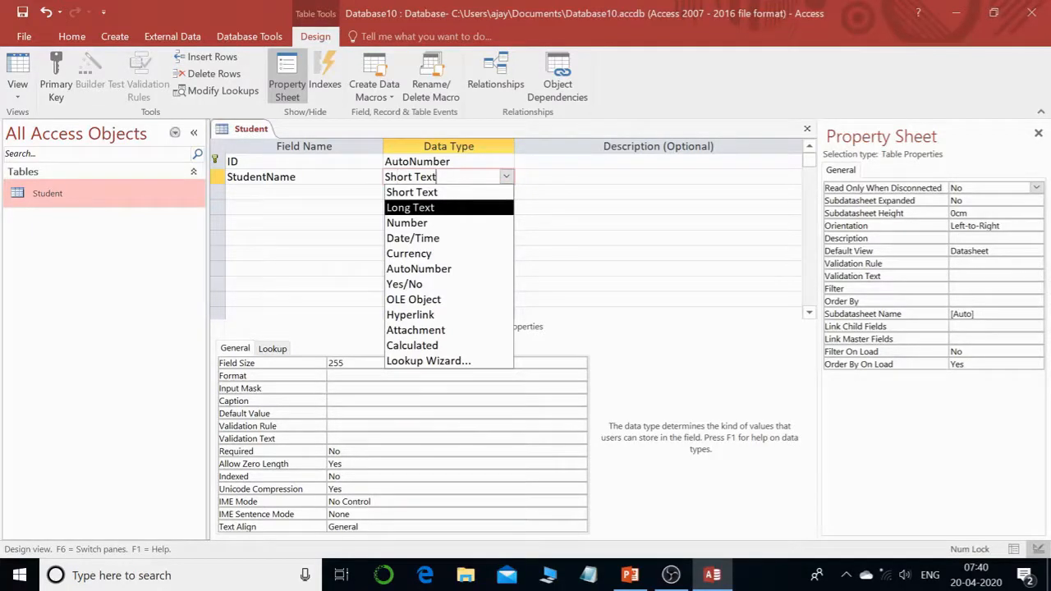
Set the field size of StudentName to 100.
{"action": "left_click", "coordinate": [365, 362]}
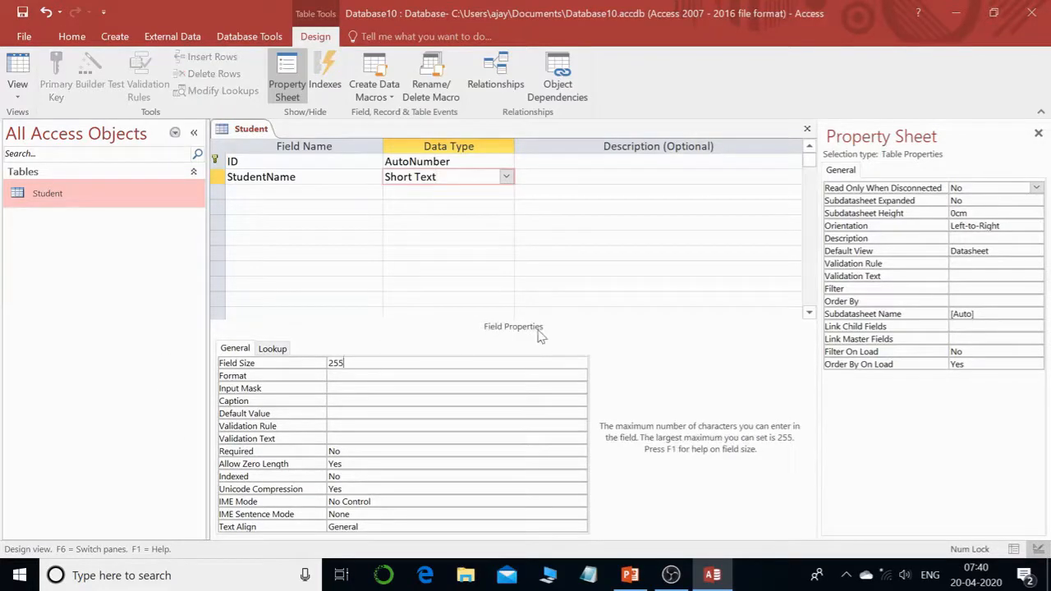
{"action": "left_click", "coordinate": [314, 366]}
{"action": "type", "text": "100"}
Add a RollNo field below StudentName with the Number data type.
{"action": "left_click", "coordinate": [304, 192]}
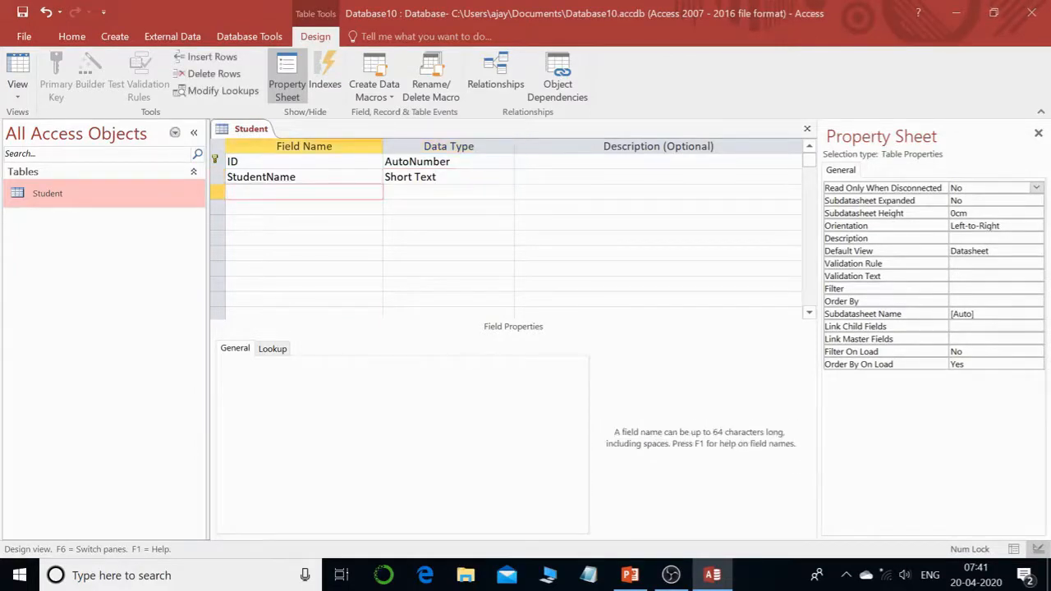
{"action": "type", "text": "RollBo"}
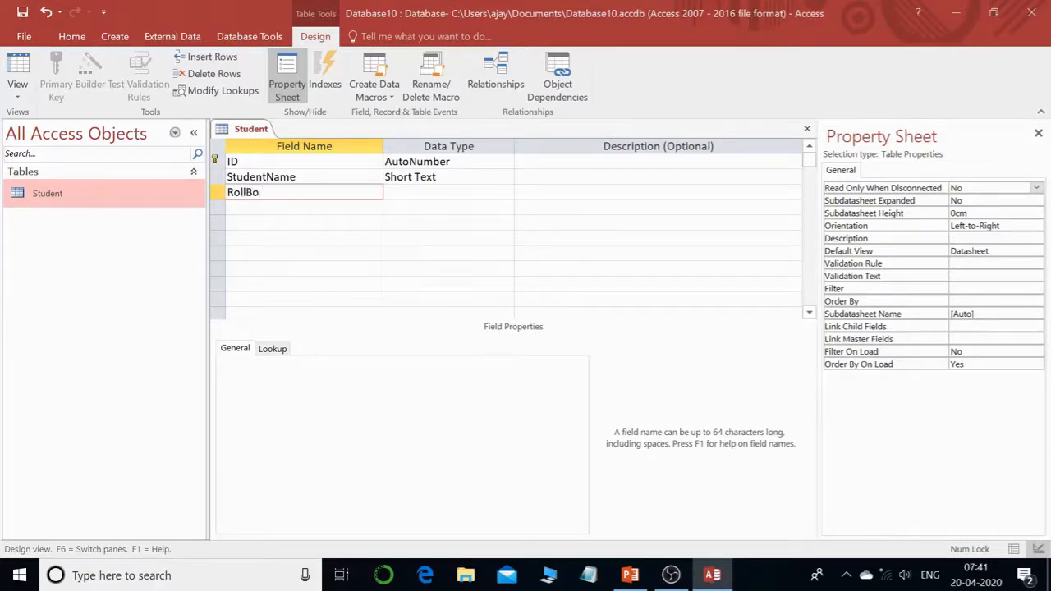
{"action": "key", "text": "BackSpace"}
{"action": "key", "text": "BackSpace"}
{"action": "type", "text": "No"}
{"action": "key", "text": "Tab"}
{"action": "left_click", "coordinate": [506, 191]}
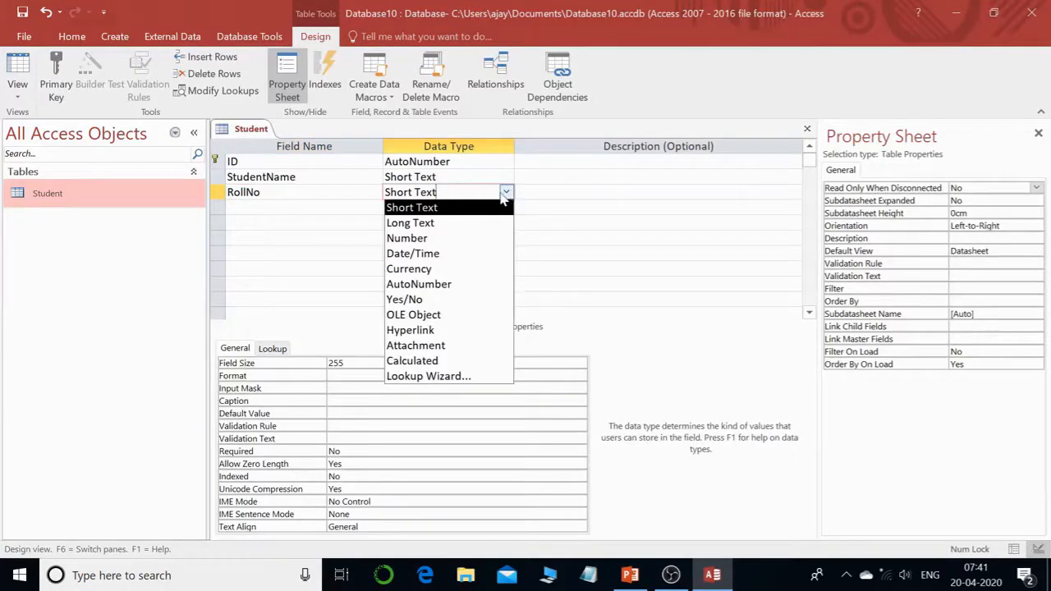
{"action": "left_click", "coordinate": [462, 238]}
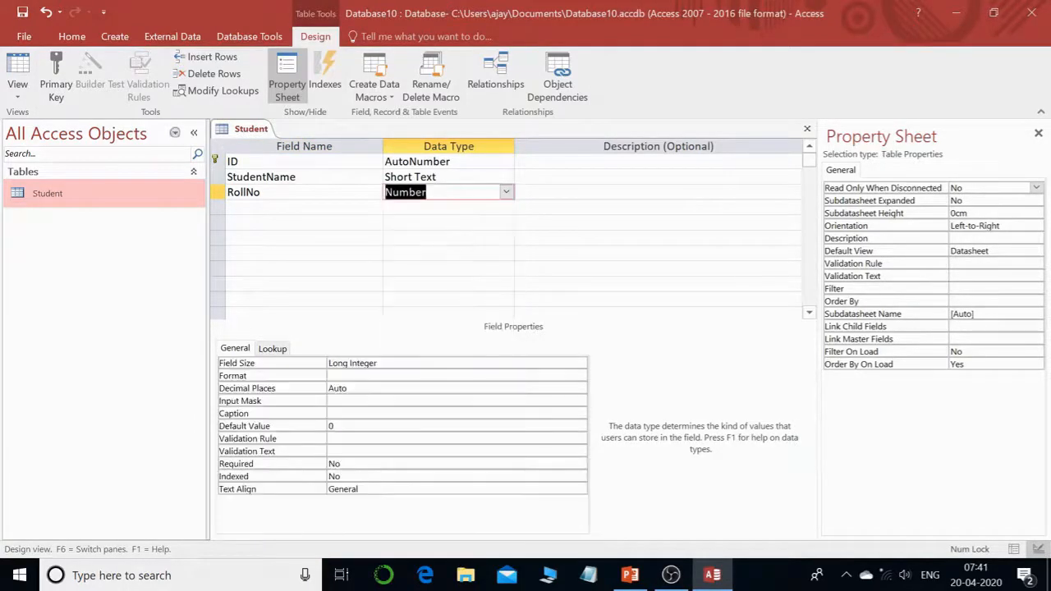
Add a Class field below RollNo with the Short Text data type.
{"action": "left_click", "coordinate": [279, 208]}
{"action": "type", "text": "C"}
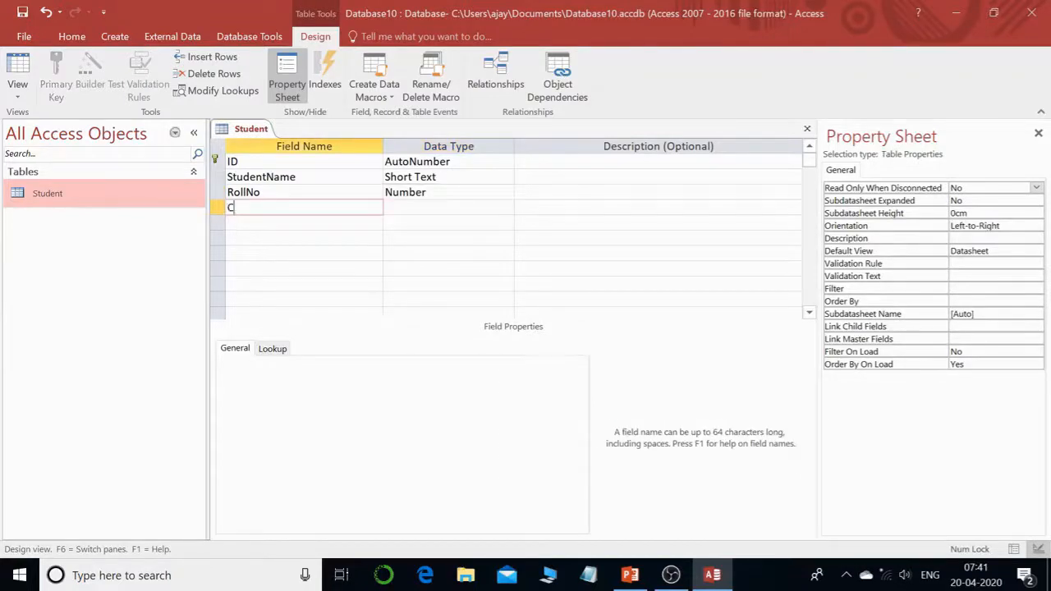
{"action": "type", "text": "lass"}
{"action": "left_click", "coordinate": [427, 207]}
{"action": "left_click", "coordinate": [507, 208]}
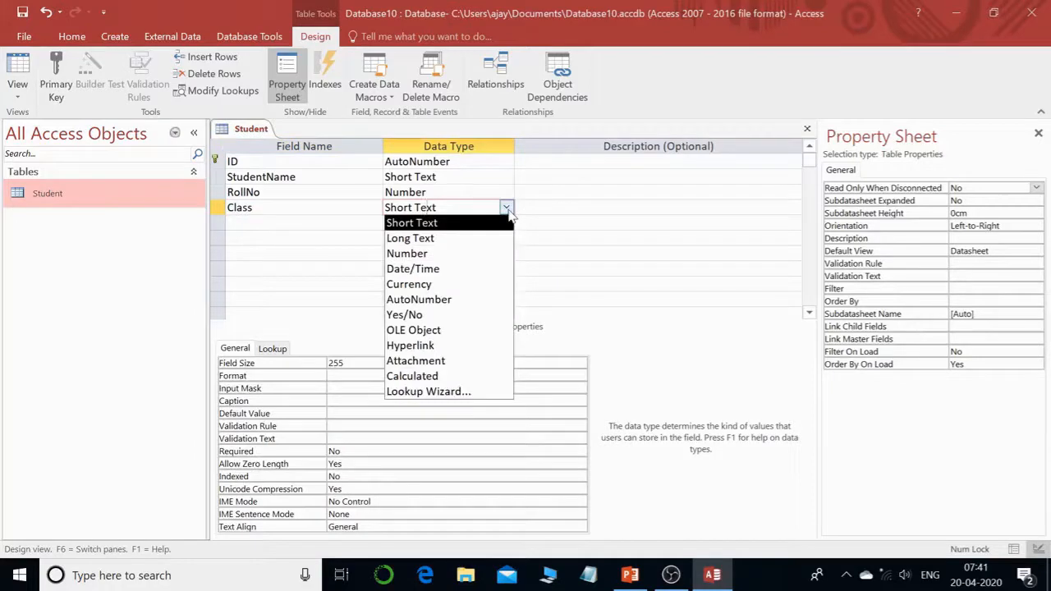
{"action": "left_click", "coordinate": [460, 225]}
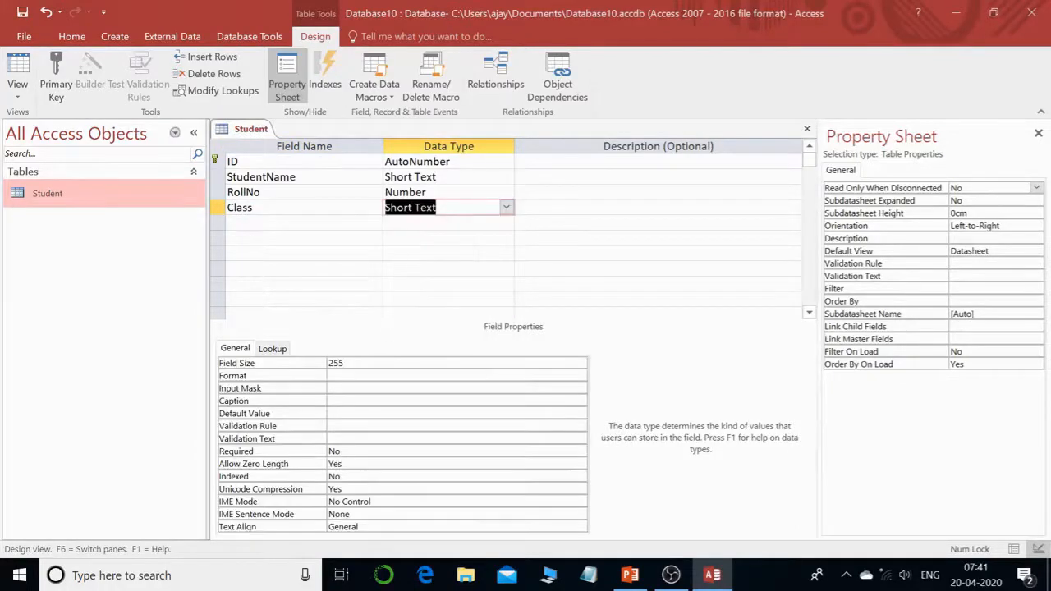
Set the field size of Class to 15.
{"action": "left_click", "coordinate": [301, 367]}
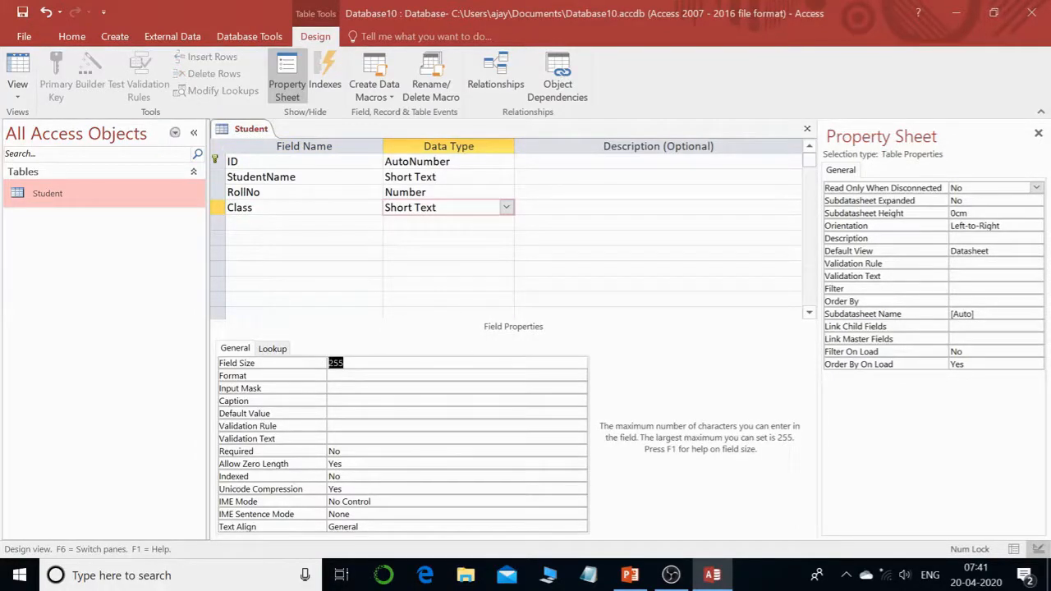
{"action": "type", "text": "10"}
{"action": "key", "text": "BackSpace"}
{"action": "key", "text": "BackSpace"}
{"action": "type", "text": "15"}
Add a Section field with the Short Text data type and a field size of 2.
{"action": "left_click", "coordinate": [279, 223]}
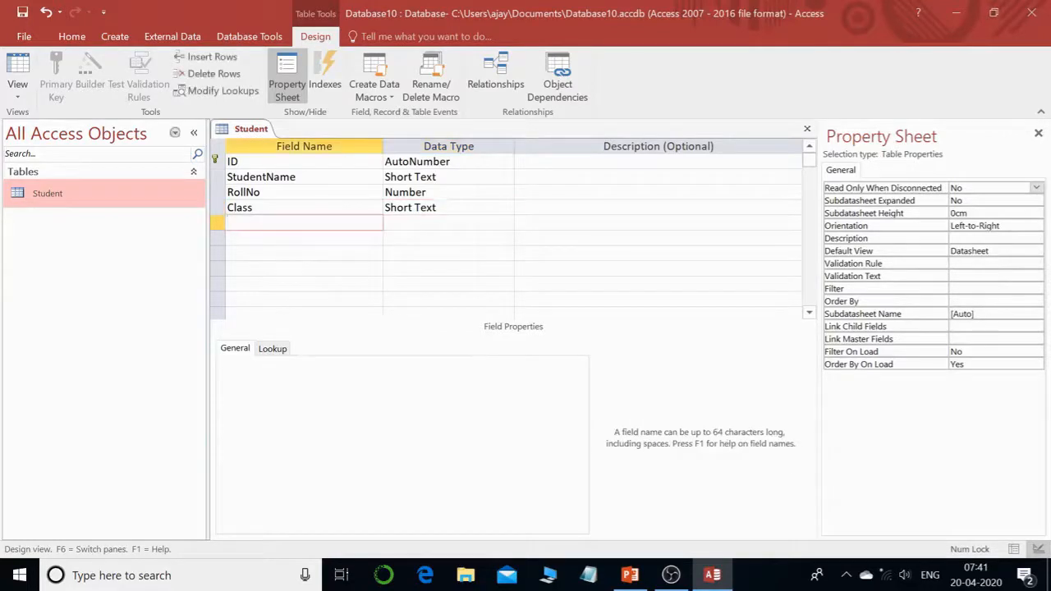
{"action": "type", "text": "Section"}
{"action": "left_click", "coordinate": [506, 223]}
{"action": "left_click", "coordinate": [358, 363]}
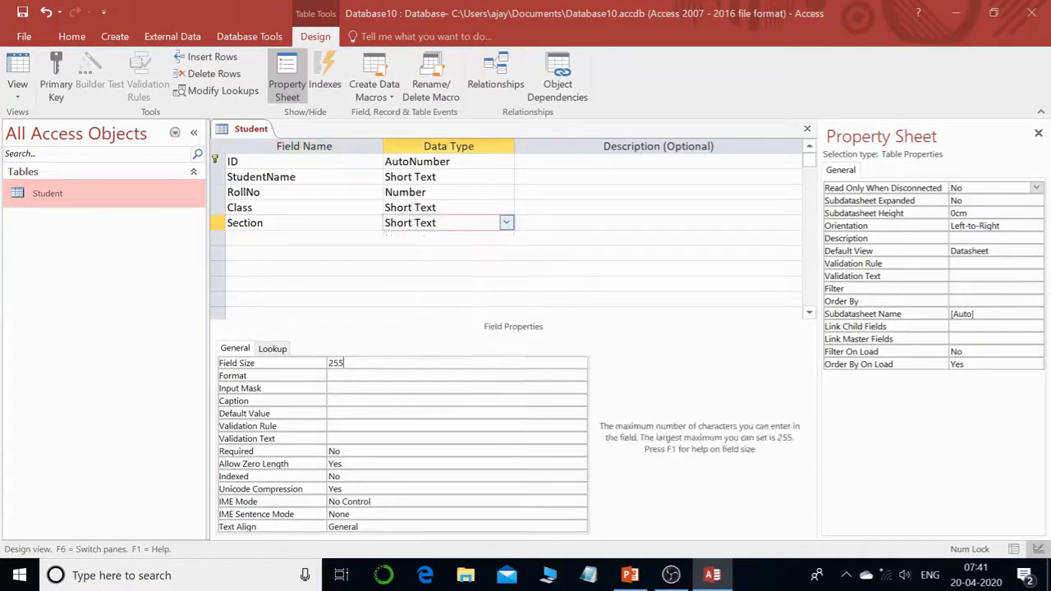
{"action": "left_click_drag", "start_coordinate": [349, 363], "coordinate": [327, 362]}
{"action": "type", "text": "2"}
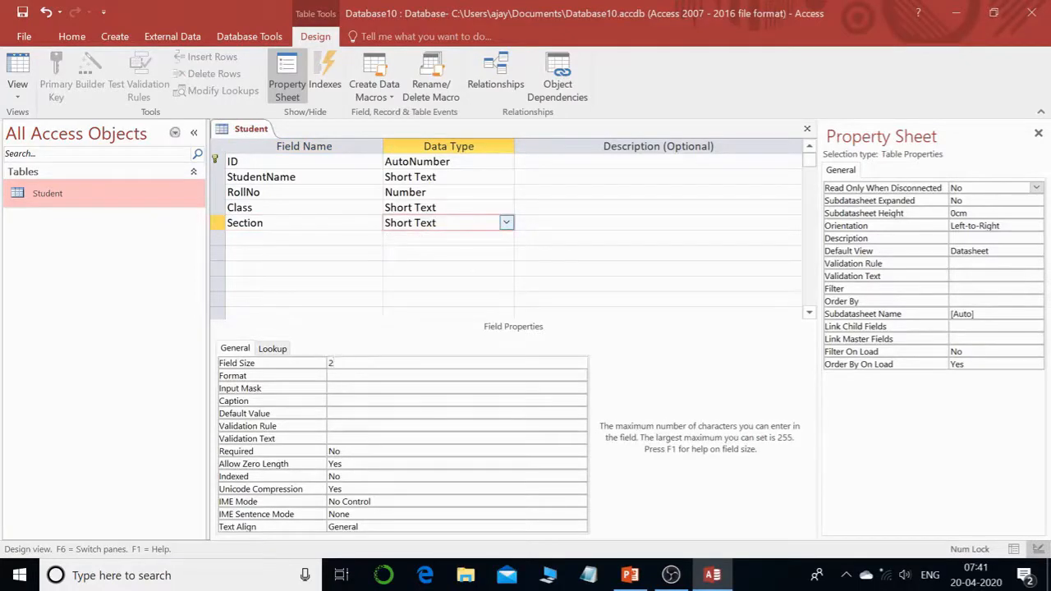
{"action": "key", "text": "Return"}
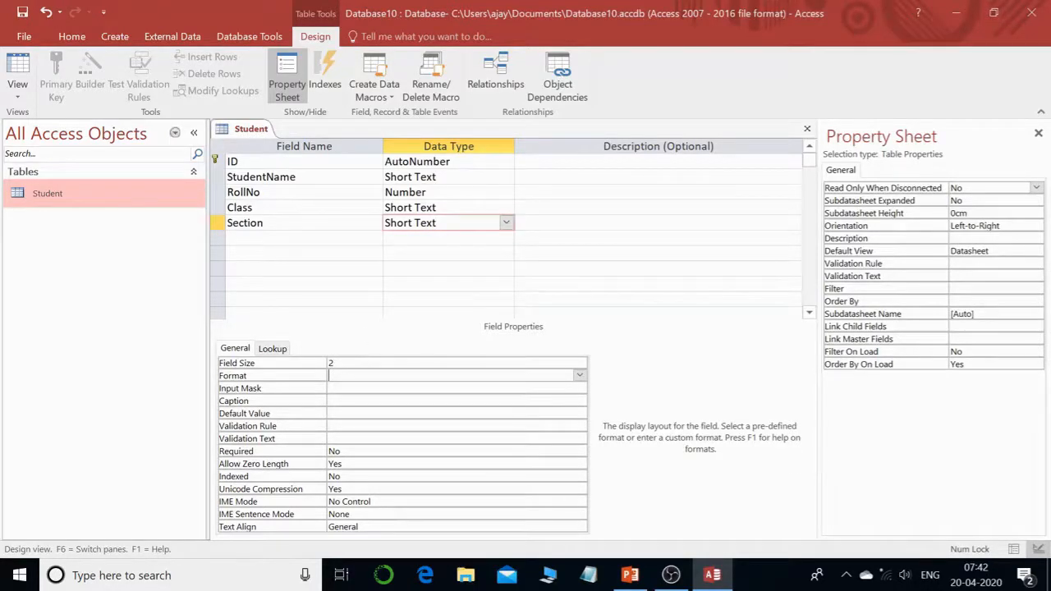
Check the field sizes of the Class and StudentName fields.
{"action": "left_click", "coordinate": [444, 207]}
{"action": "left_click", "coordinate": [305, 365]}
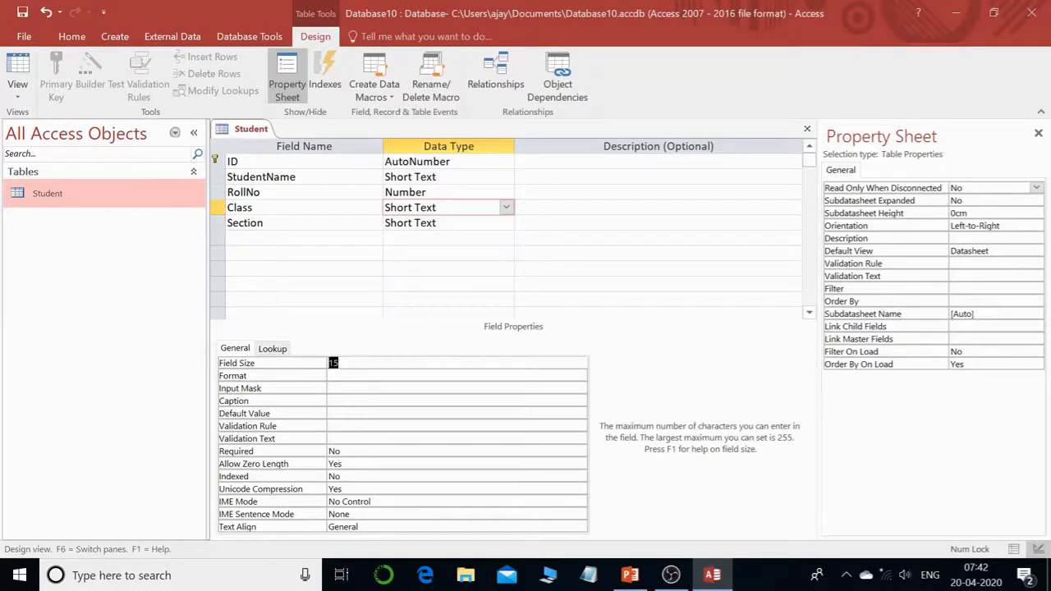
{"action": "left_click", "coordinate": [404, 176]}
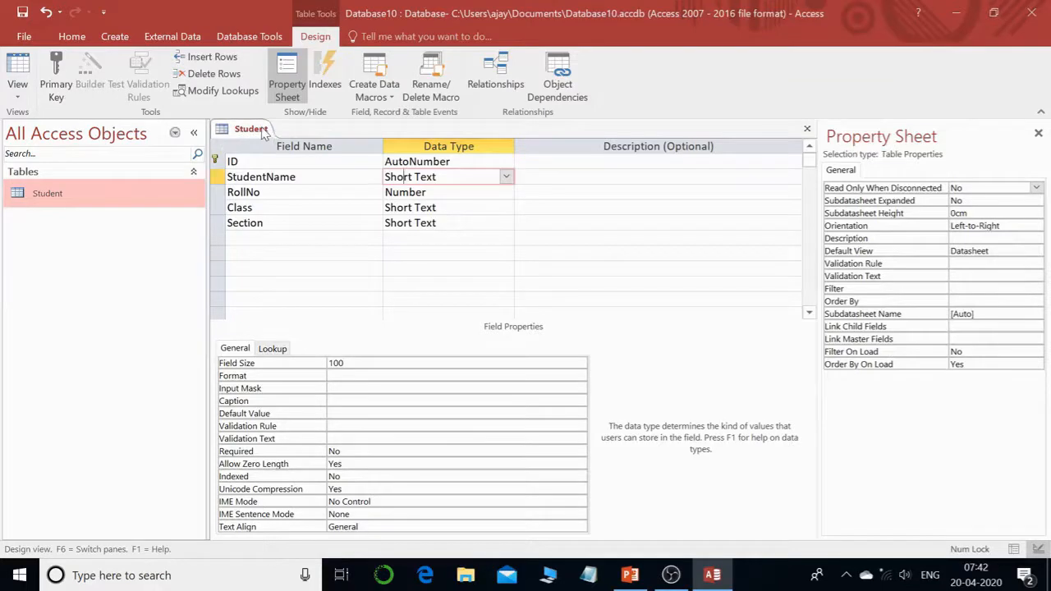
Close the Student table design, saving the changes, and reopen the table in Datasheet View.
{"action": "left_click", "coordinate": [809, 133]}
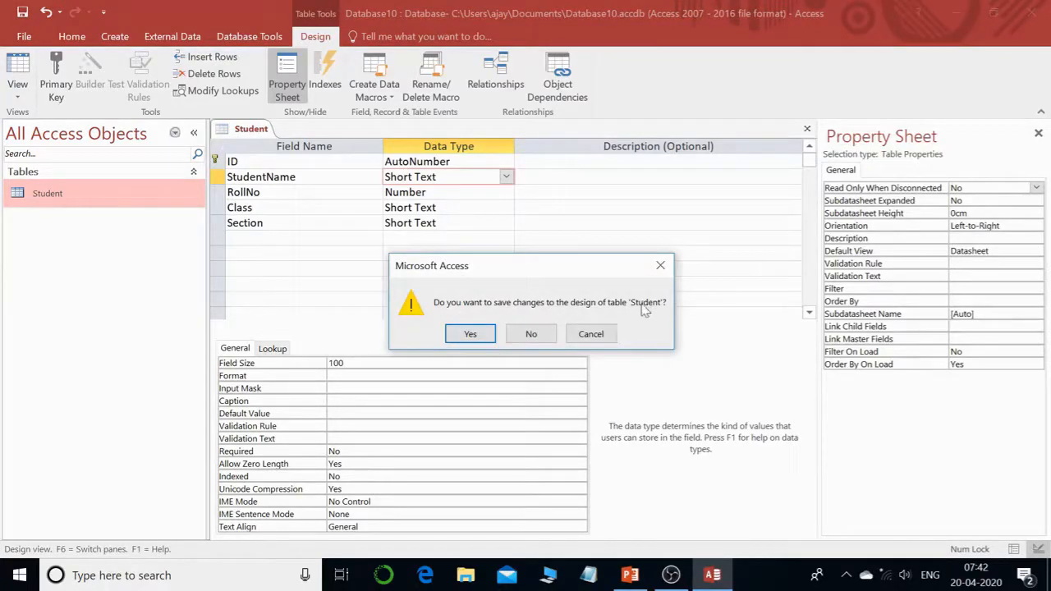
{"action": "left_click", "coordinate": [469, 334]}
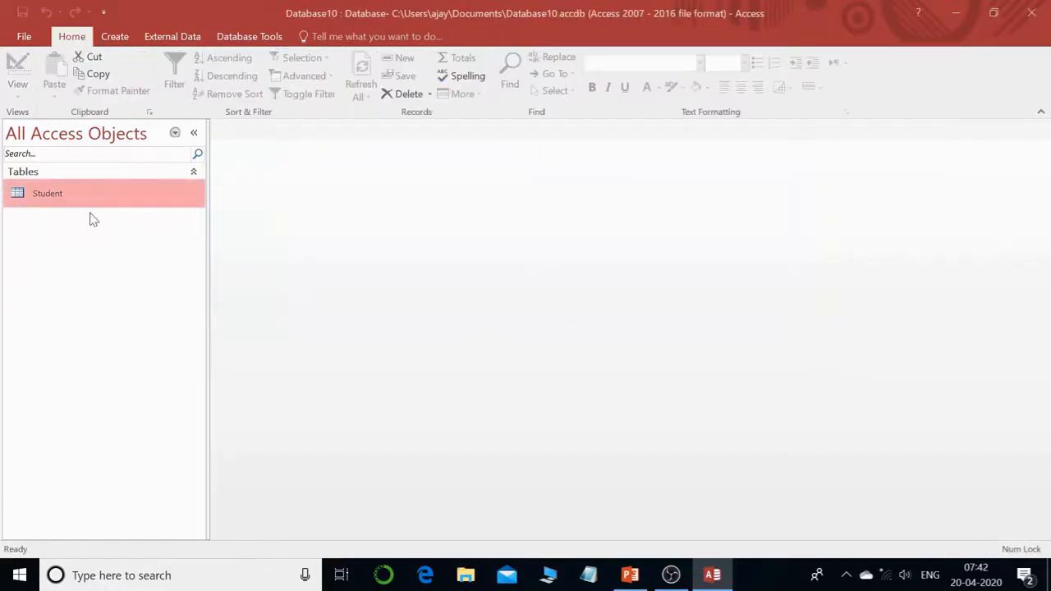
{"action": "double_click", "coordinate": [50, 198]}
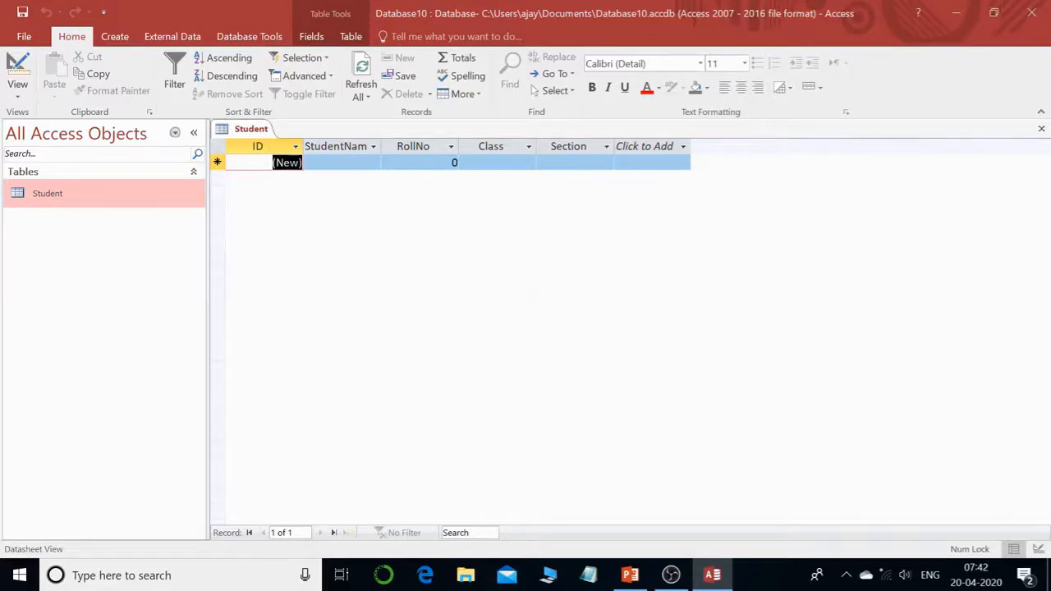
In the first record of the Student table, enter the student's first name and roll number 12.
{"action": "left_click", "coordinate": [287, 163]}
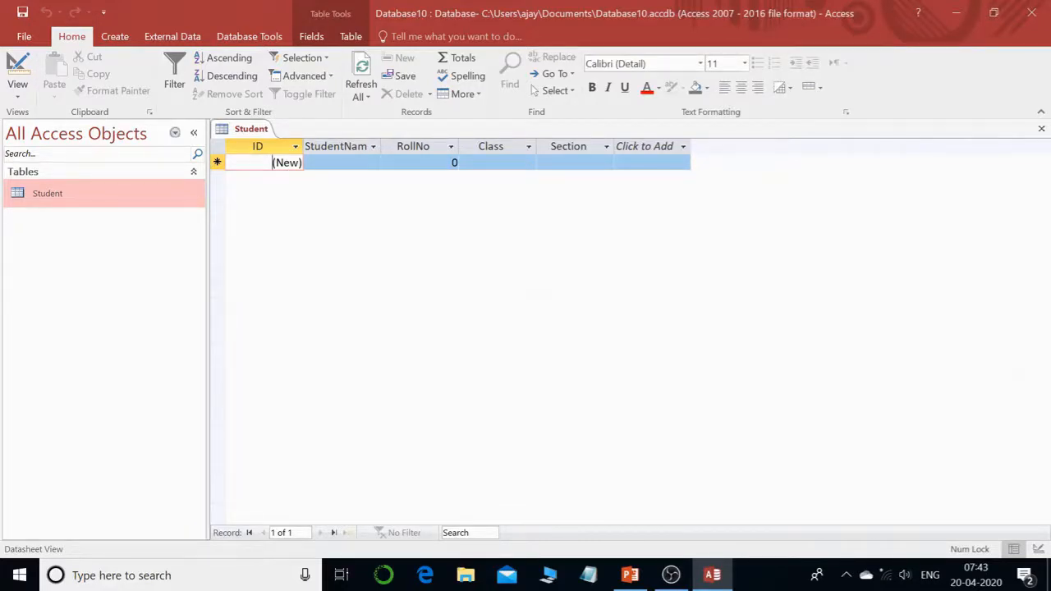
{"action": "left_click", "coordinate": [342, 162]}
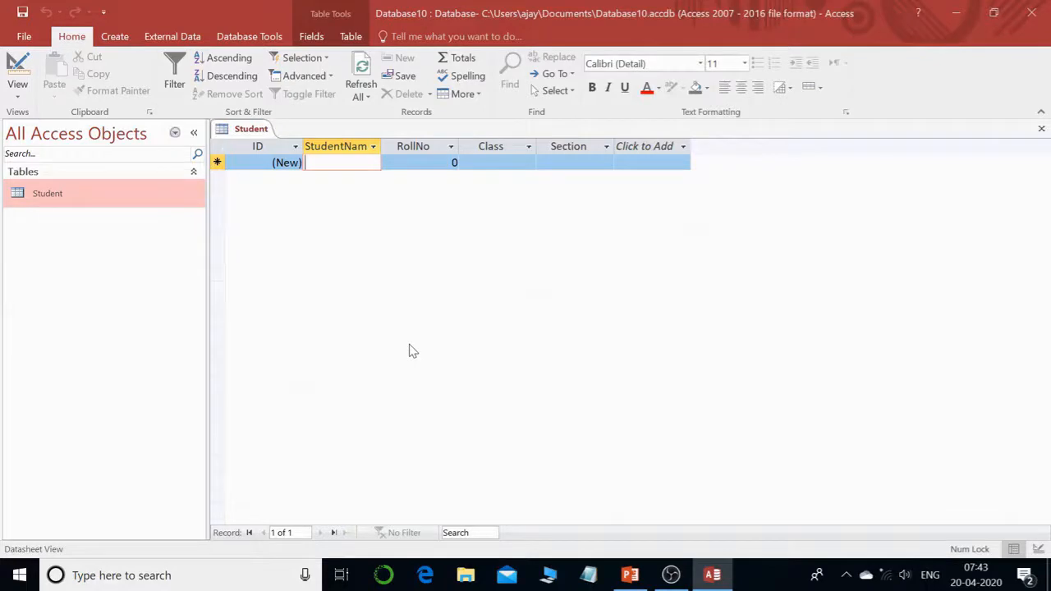
{"action": "type", "text": "Ajay"}
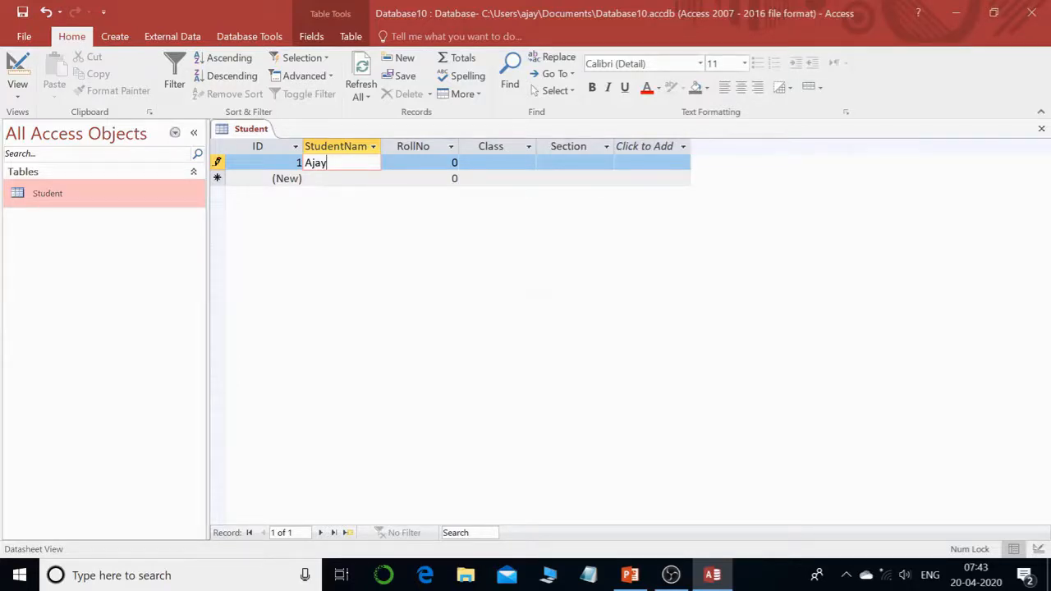
{"action": "key", "text": "Tab"}
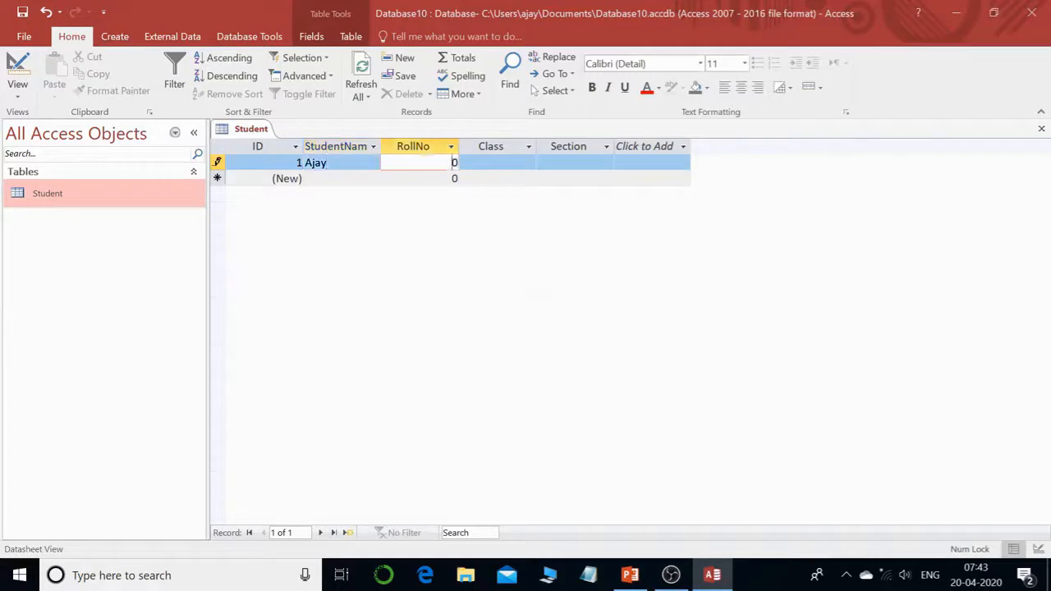
{"action": "type", "text": "12"}
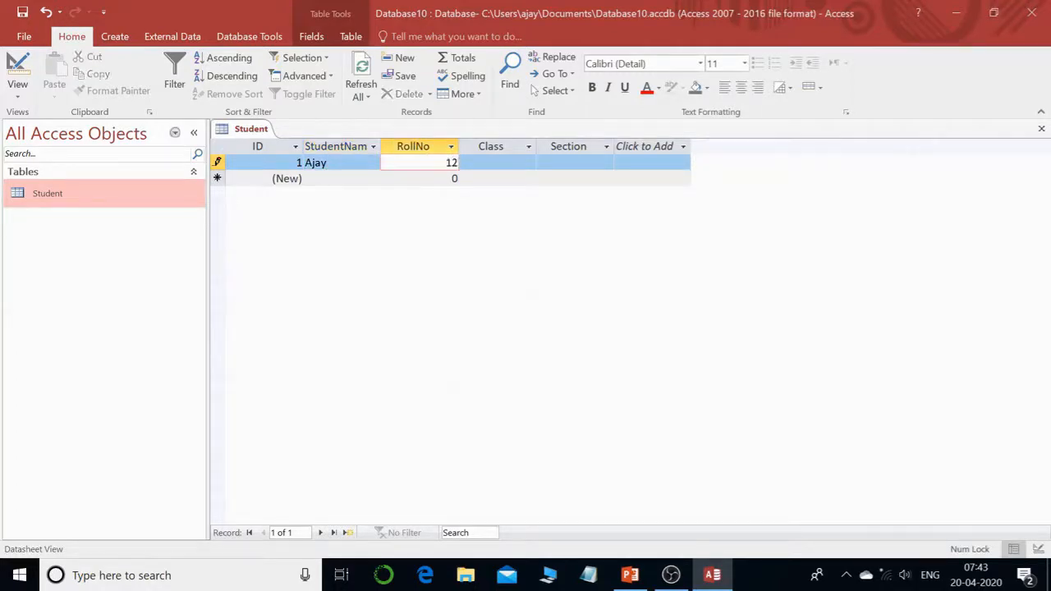
{"action": "key", "text": "Tab"}
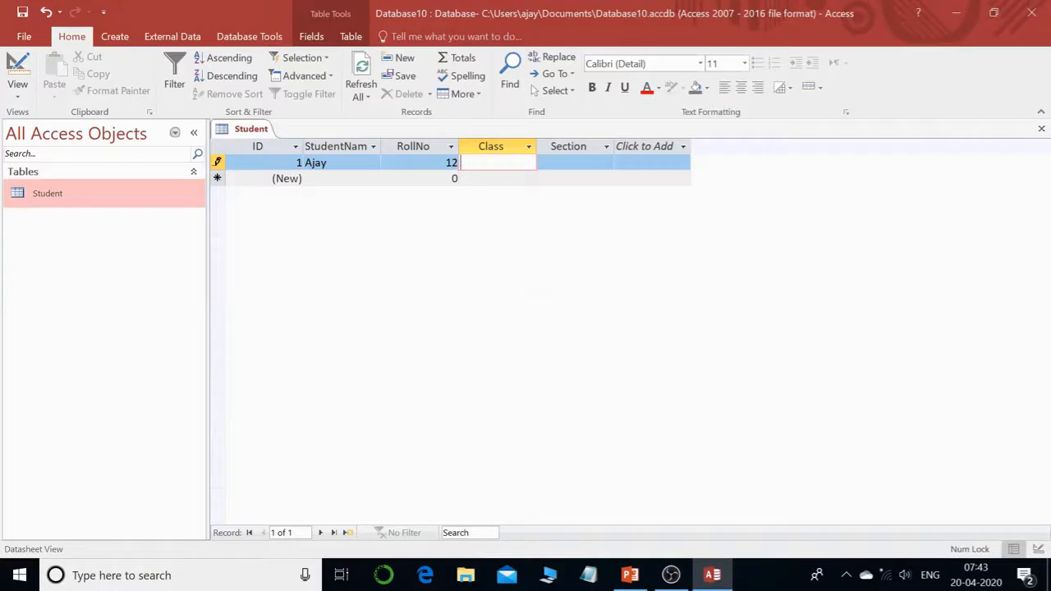
Complete the first record with class VI and section A, and move on to a new record.
{"action": "type", "text": "VI"}
{"action": "key", "text": "Tab"}
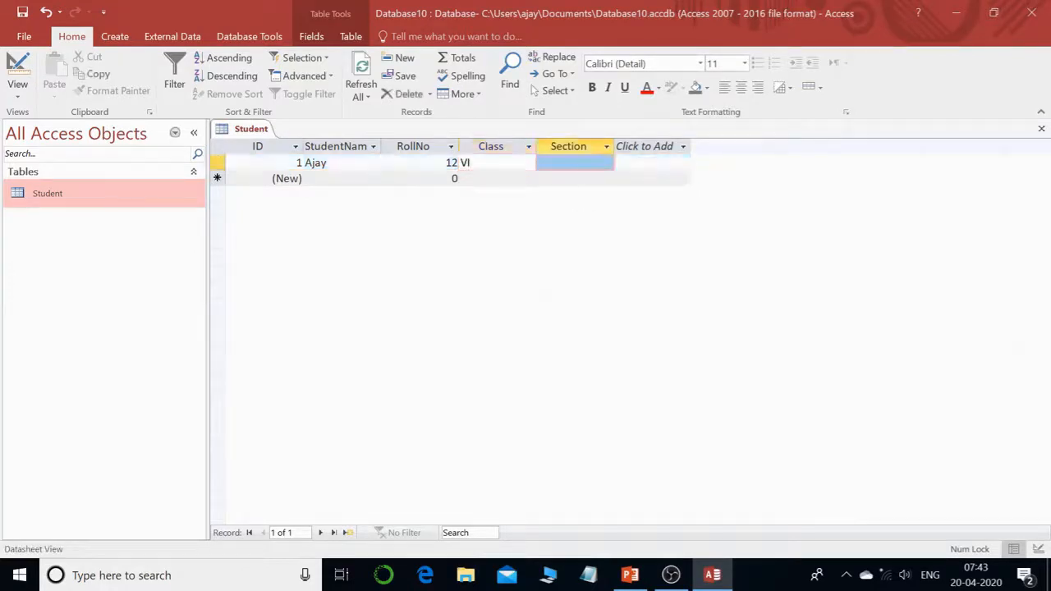
{"action": "type", "text": "A"}
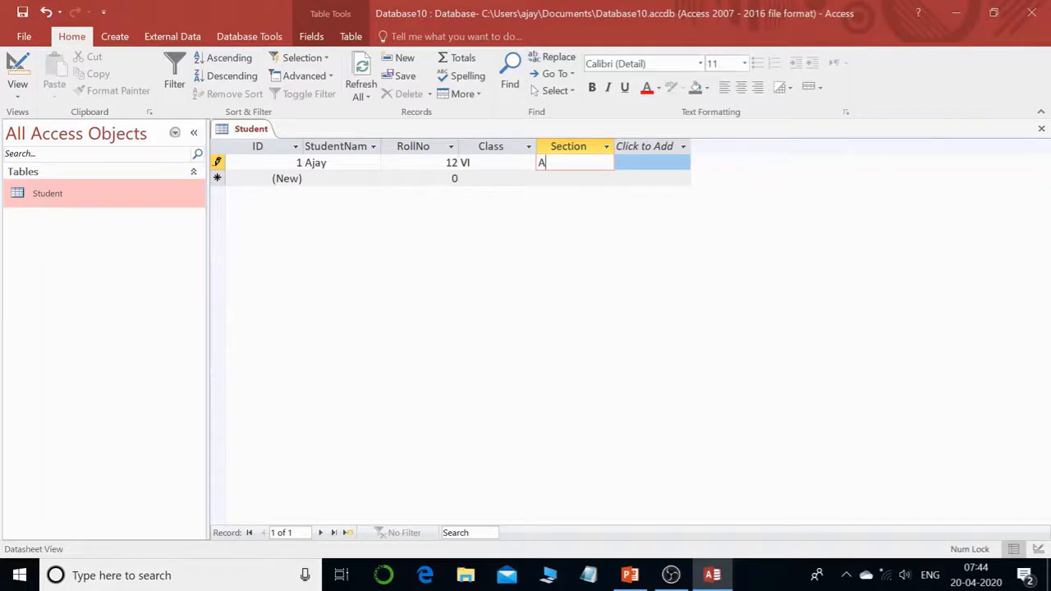
{"action": "left_click", "coordinate": [340, 178]}
{"action": "left_click", "coordinate": [574, 162]}
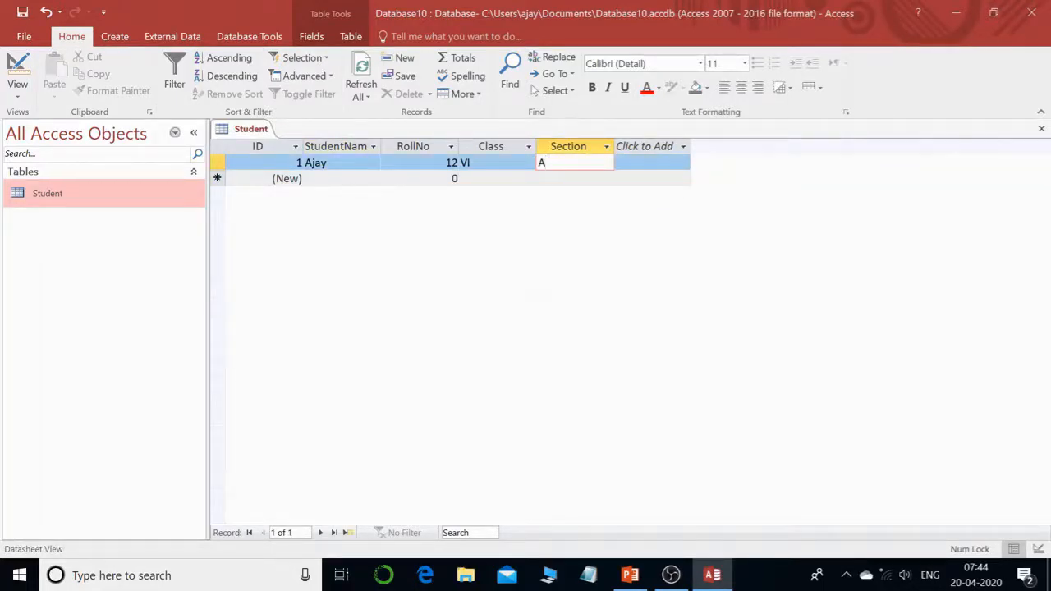
{"action": "key", "text": "Tab"}
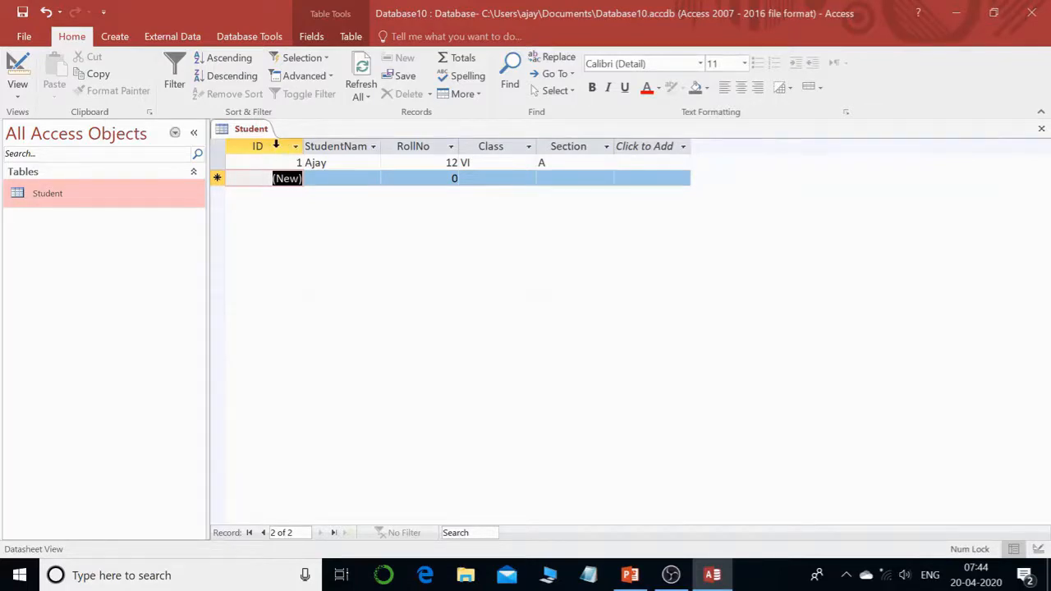
In the second record, enter the student's first name and roll number 20.
{"action": "key", "text": "Tab"}
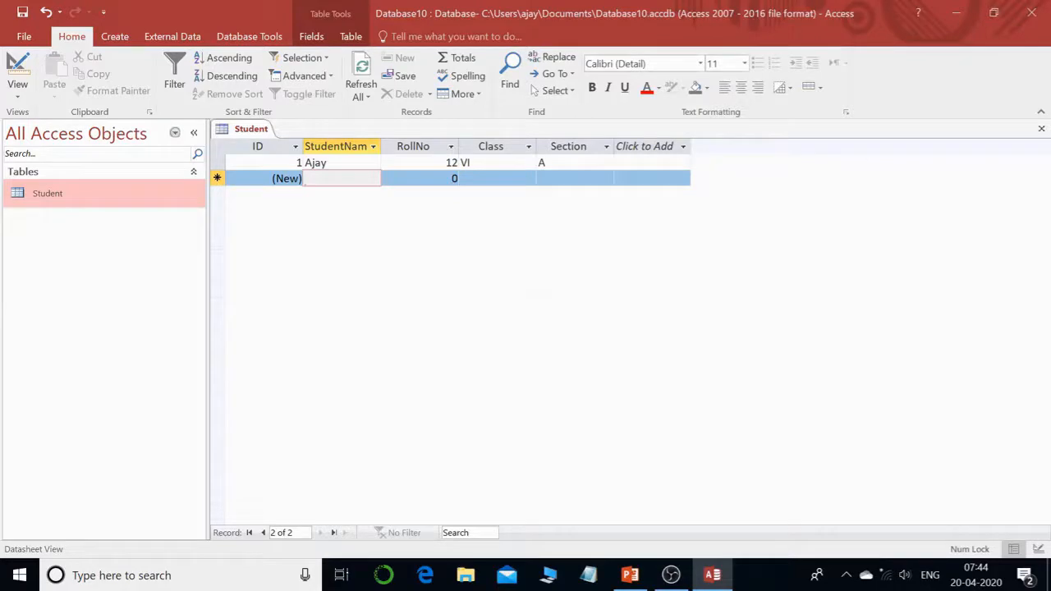
{"action": "type", "text": "Vijay"}
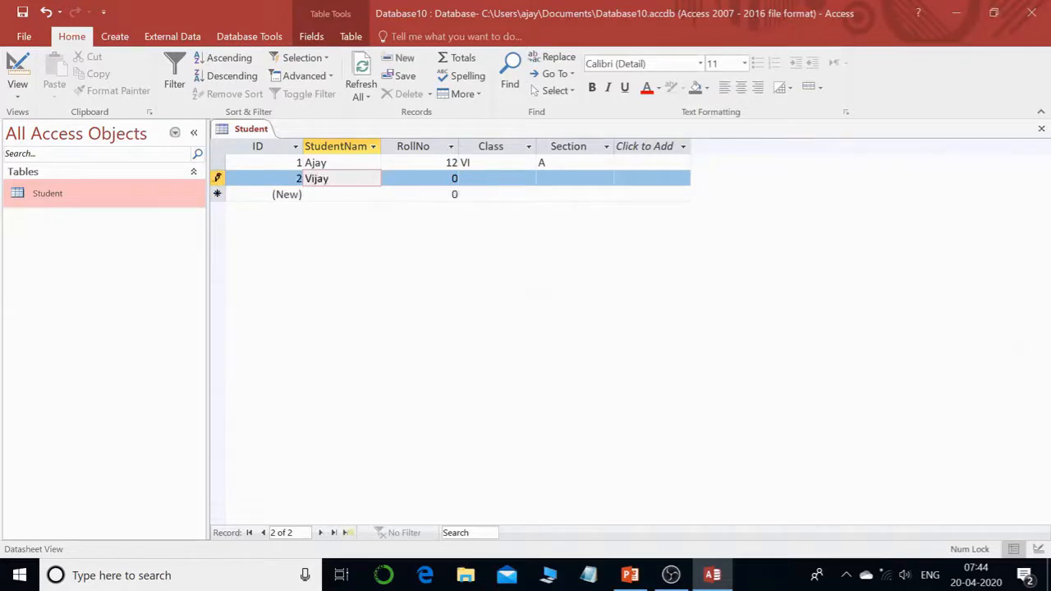
{"action": "key", "text": "Tab"}
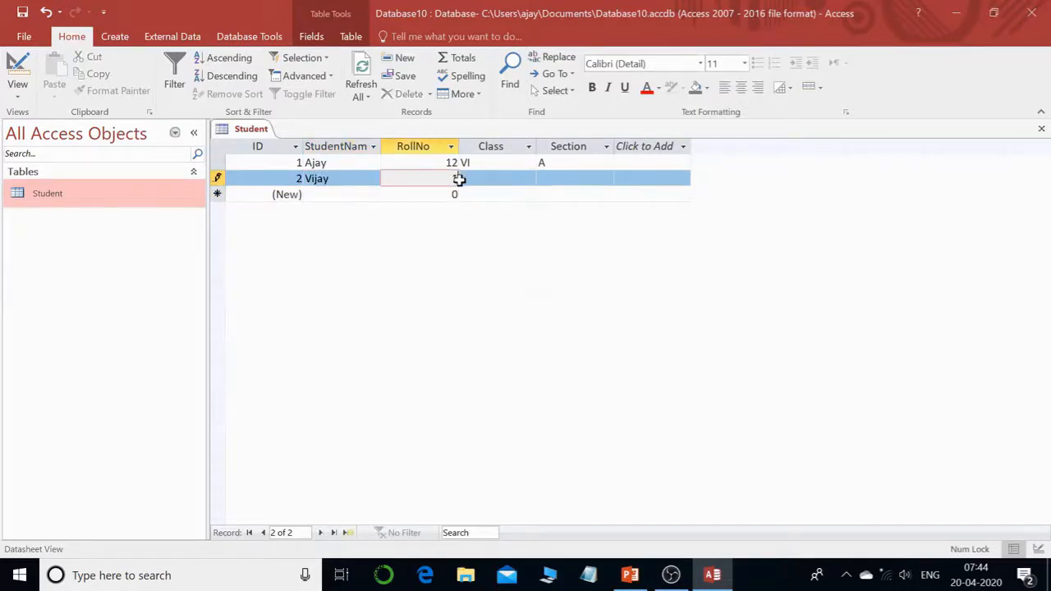
{"action": "type", "text": "15"}
{"action": "key", "text": "BackSpace"}
{"action": "key", "text": "BackSpace"}
{"action": "type", "text": "20"}
{"action": "key", "text": "Tab"}
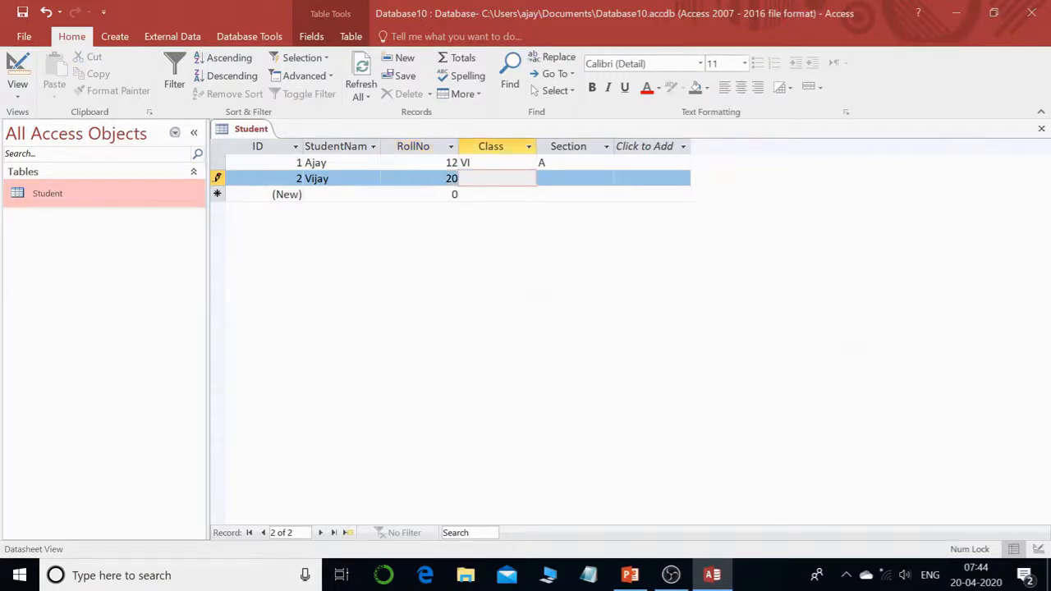
Complete the second record with class VIII and section B.
{"action": "type", "text": "VIII"}
{"action": "key", "text": "Tab"}
{"action": "type", "text": "B"}
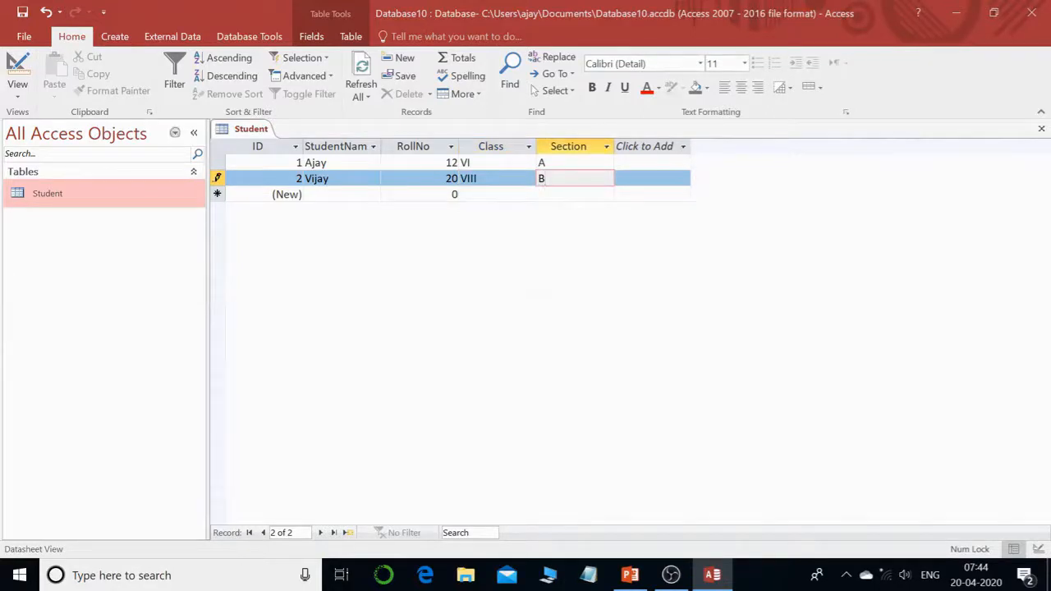
{"action": "key", "text": "Tab"}
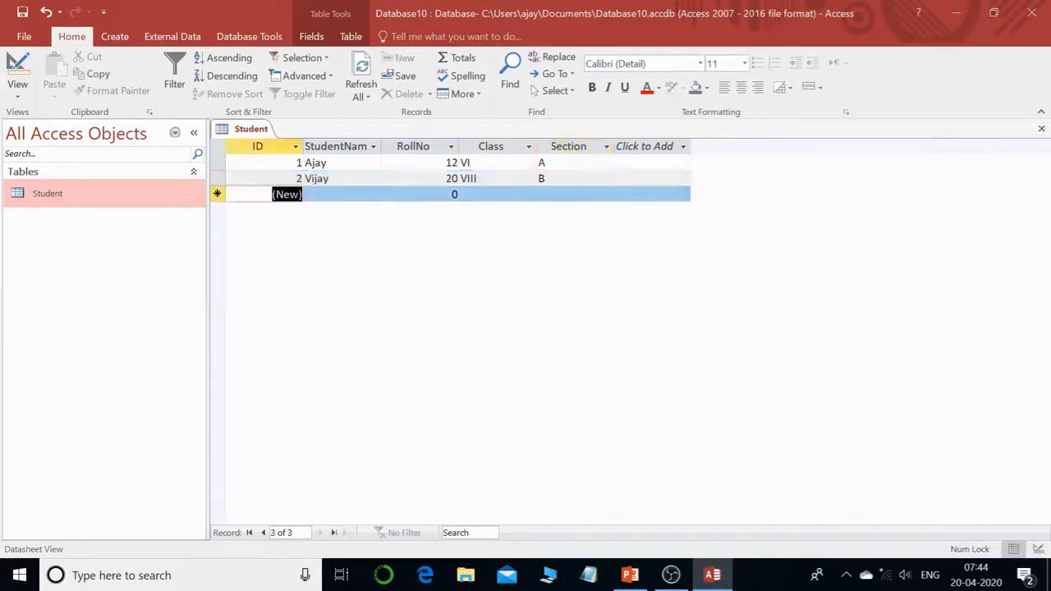
{"action": "left_click", "coordinate": [455, 194]}
{"action": "left_click", "coordinate": [457, 195]}
{"action": "key", "text": "Tab"}
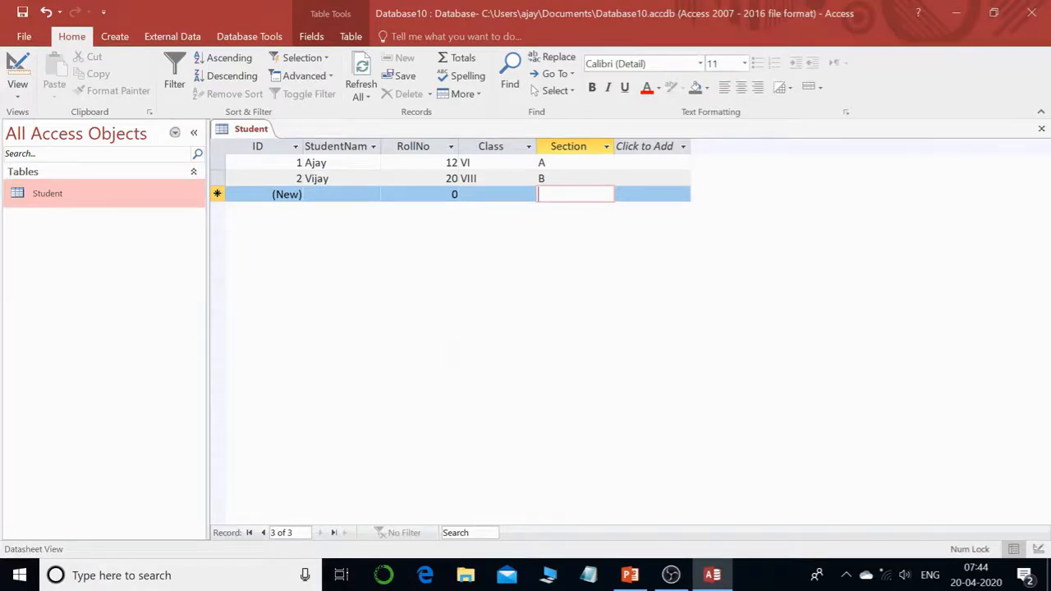
{"action": "left_click", "coordinate": [289, 162]}
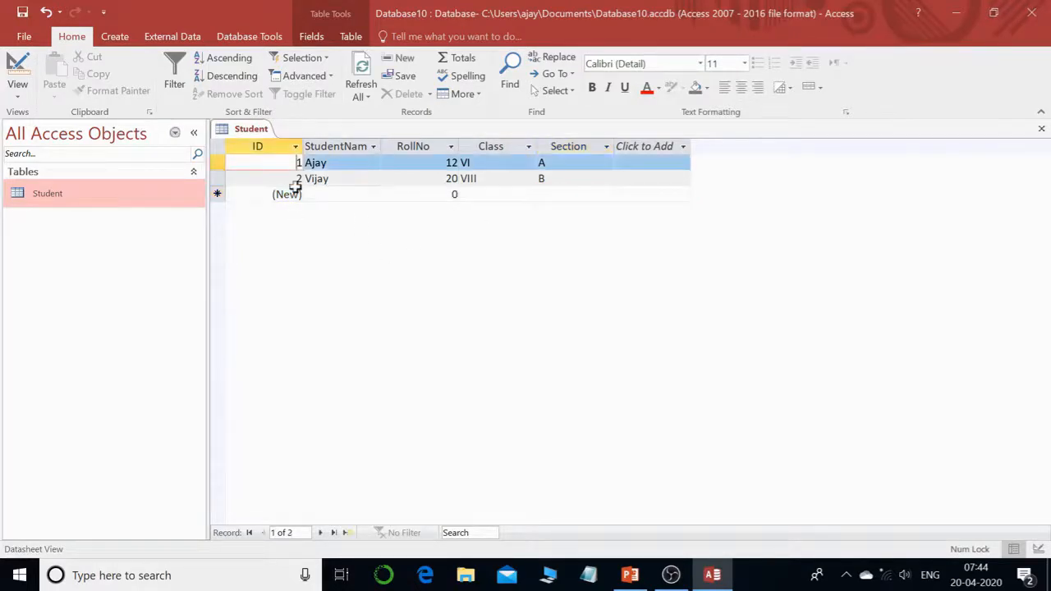